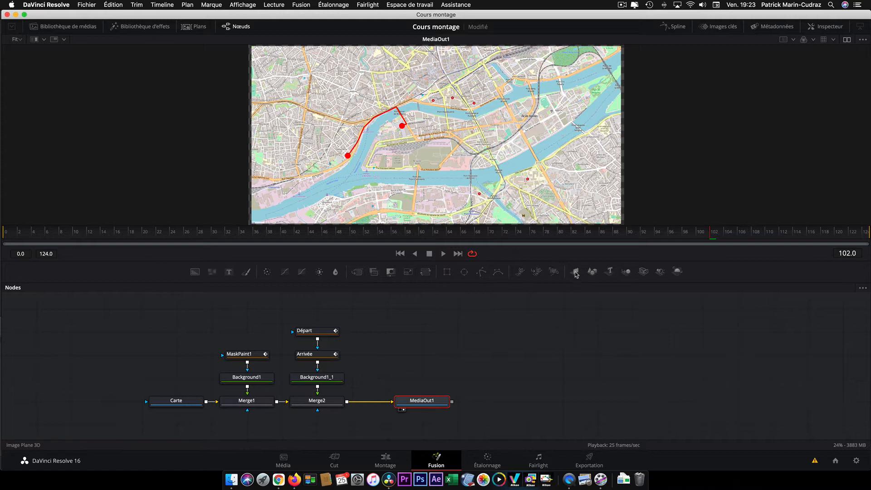
- Add Image Plane 3D, Camera 3D and Renderer 3D nodes and join the camera and image plane through a Merge 3D feeding the renderer
drag(575, 272, 507, 386)
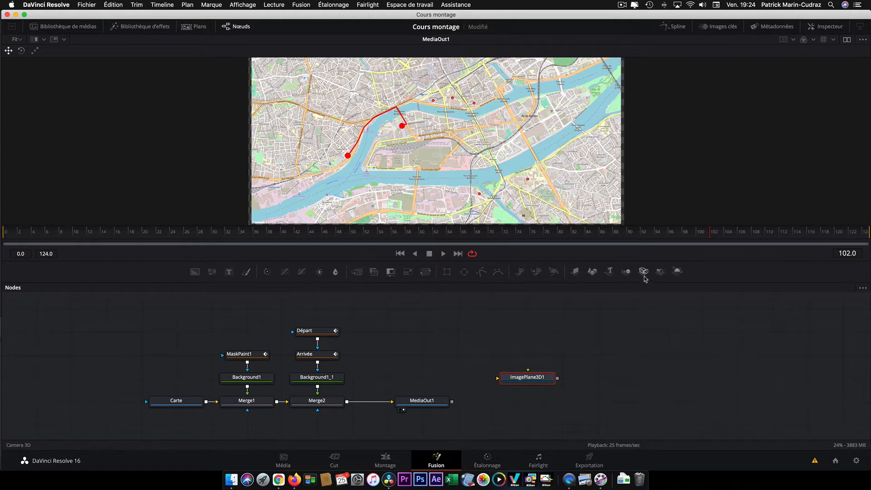
drag(643, 273, 598, 331)
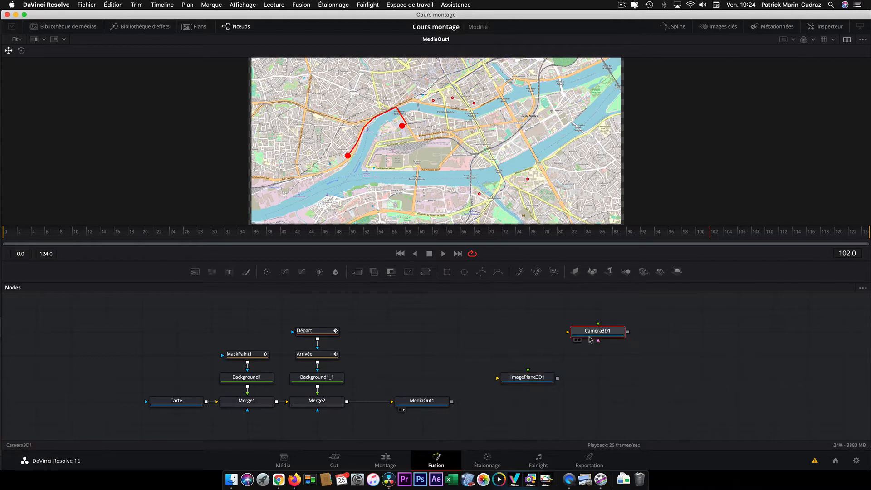
drag(678, 272, 672, 374)
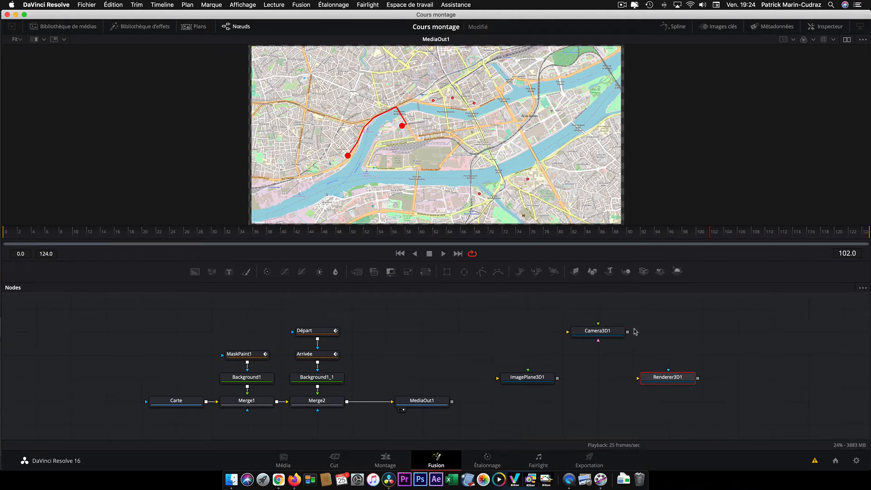
drag(628, 335, 557, 381)
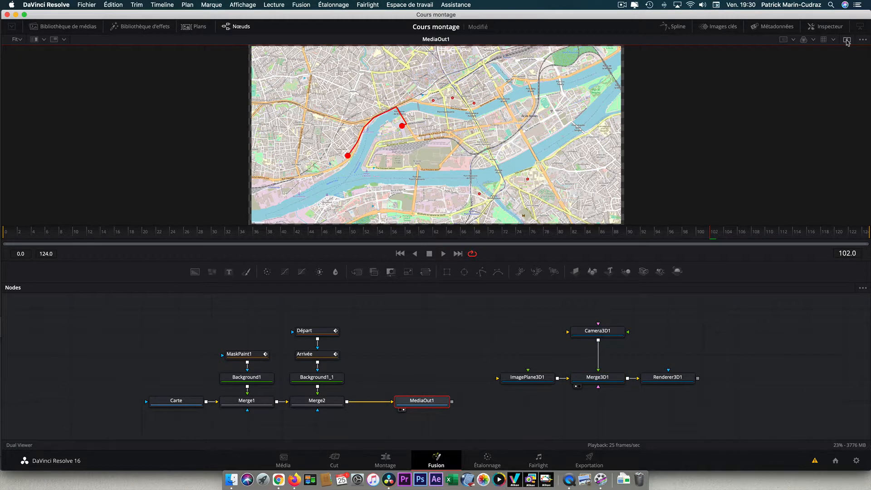
- Switch to the dual viewer, showing Merge3D1 in one view and Renderer3D1 in the other
click(847, 41)
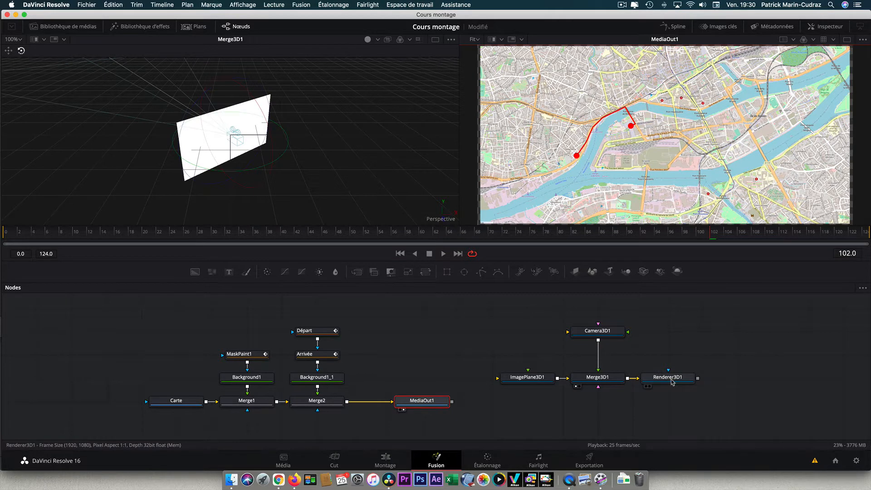
drag(672, 383, 746, 167)
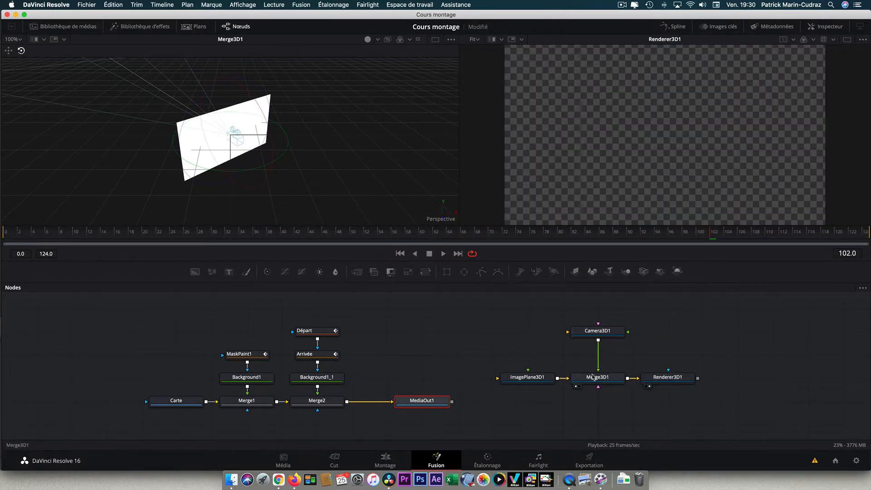
drag(598, 382, 380, 195)
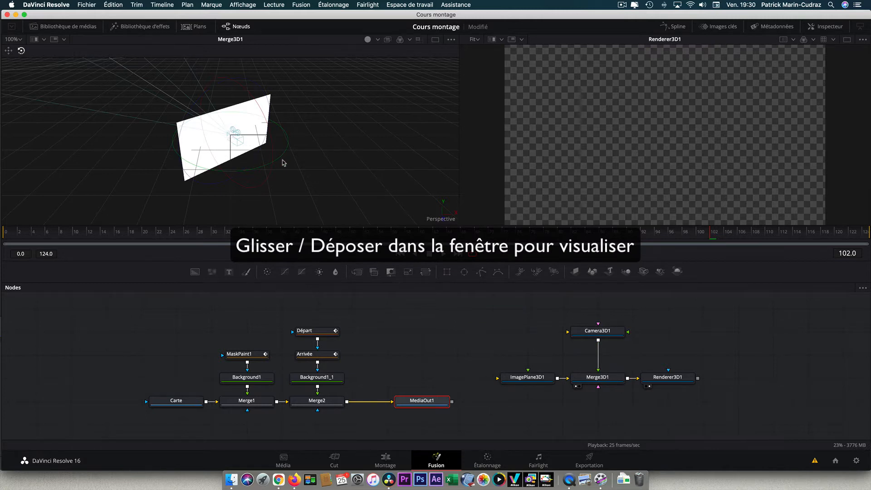
drag(278, 159, 274, 158)
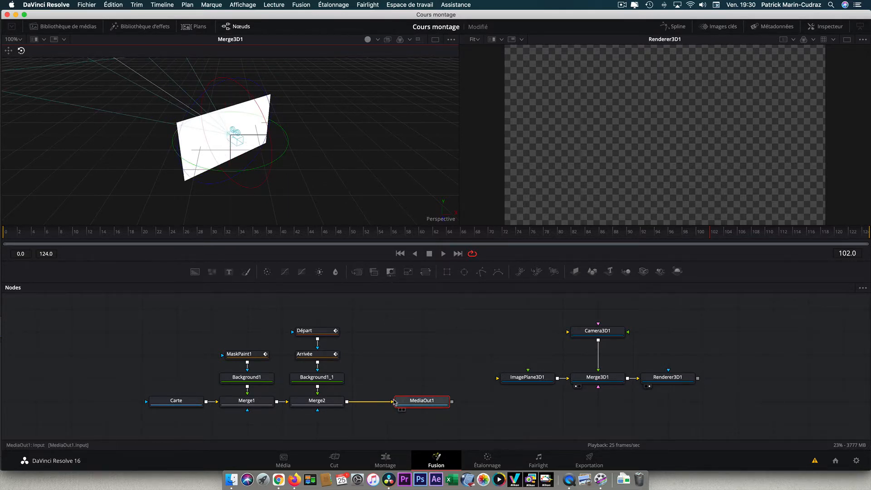
- Reroute Merge2's output from MediaOut1 to ImagePlane3D1 and pull Camera3D1 back until the map is in frame
drag(393, 404, 527, 372)
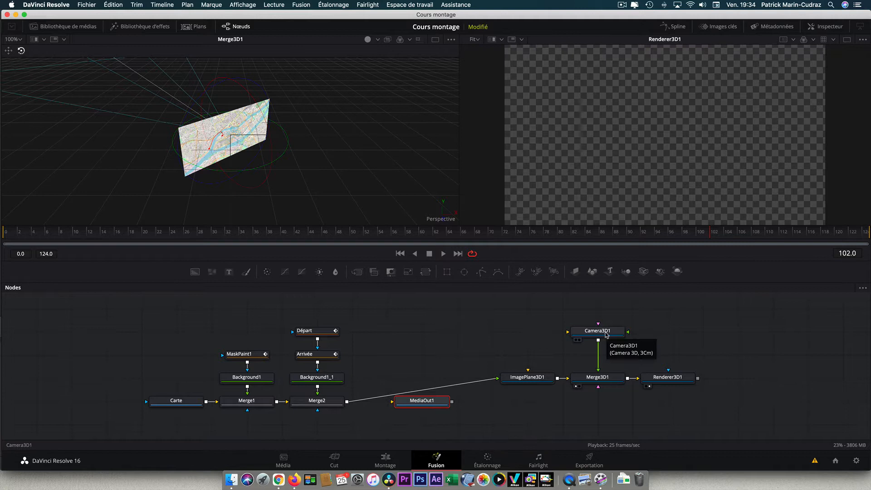
click(606, 334)
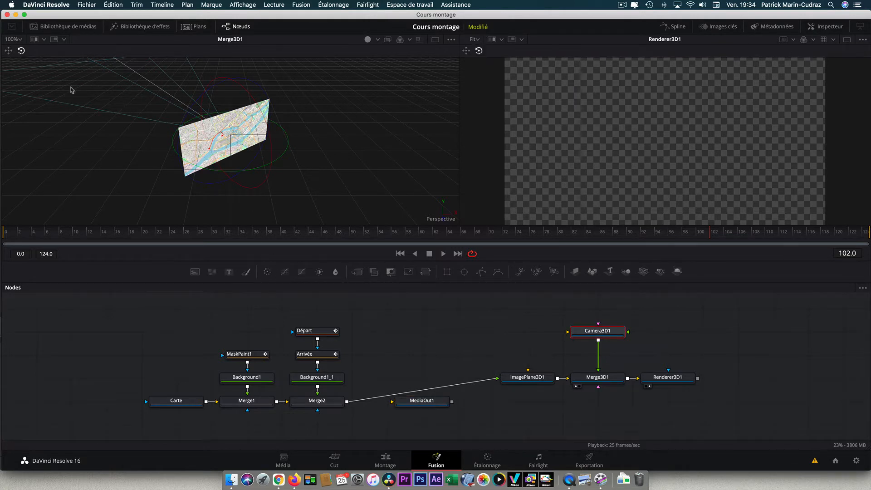
click(8, 52)
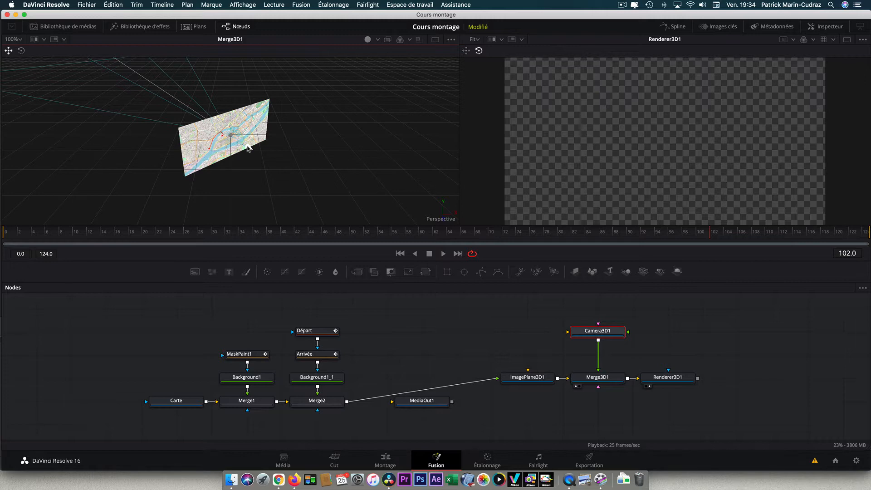
drag(248, 147, 330, 184)
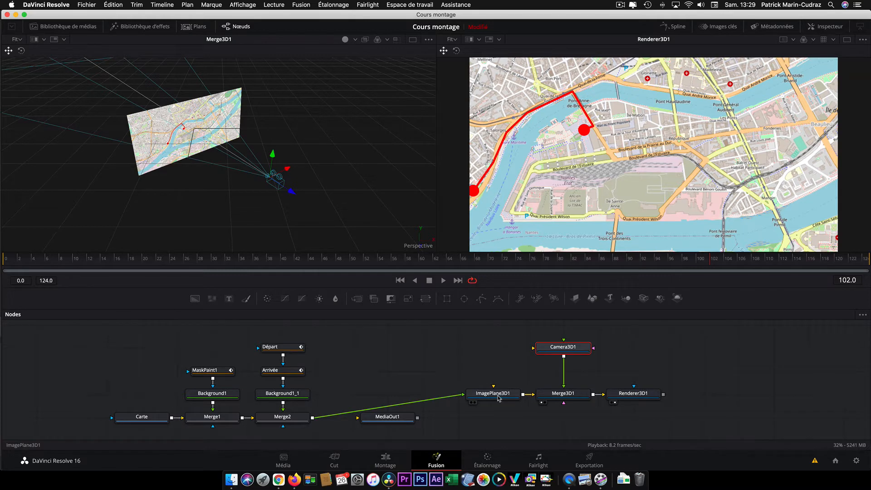
- Lay the map plane flat by setting ImagePlane3D1's X rotation to -90
click(499, 398)
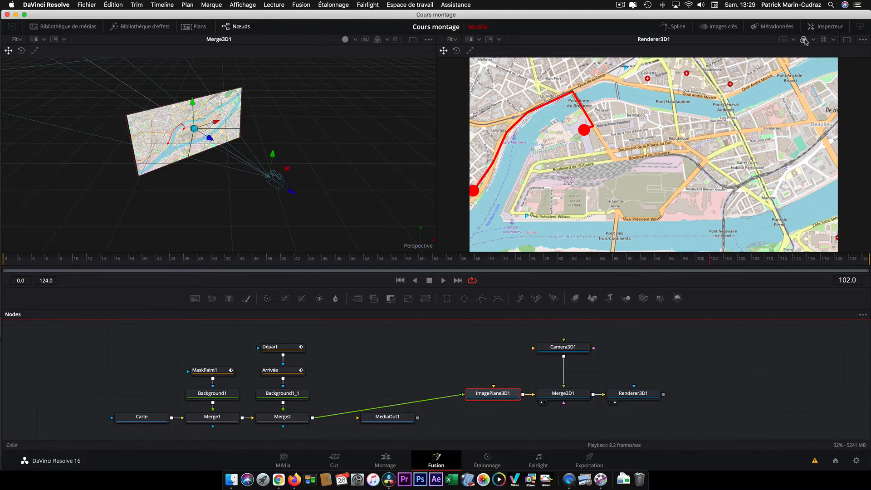
click(829, 27)
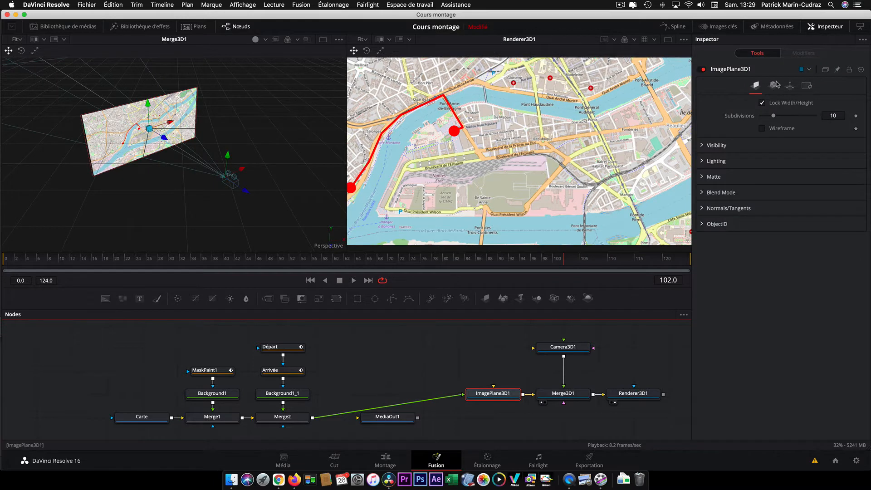
click(790, 86)
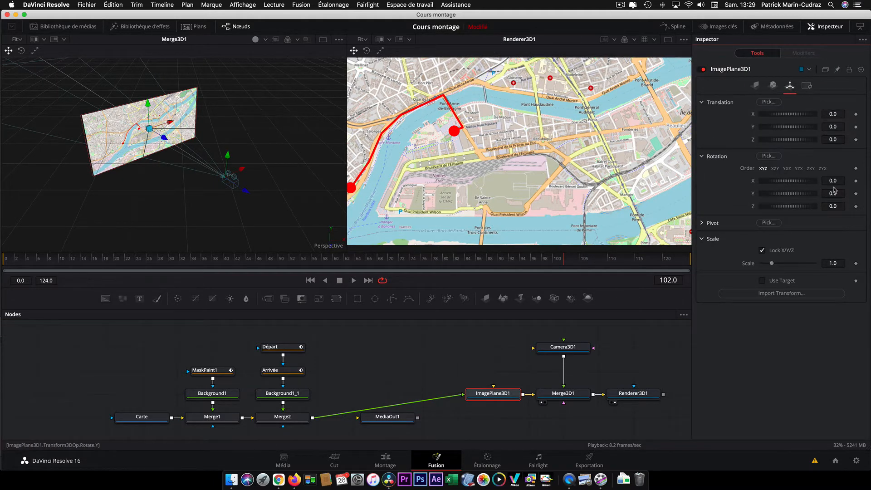
drag(842, 180, 844, 183)
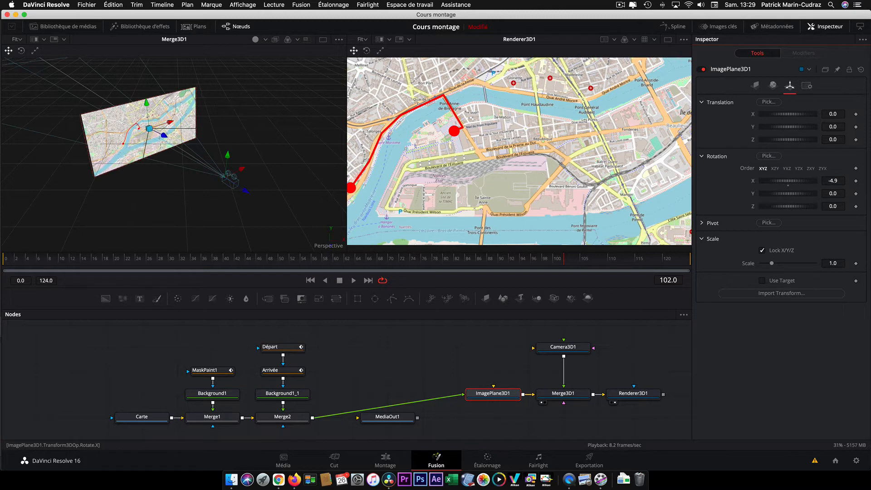
click(840, 180)
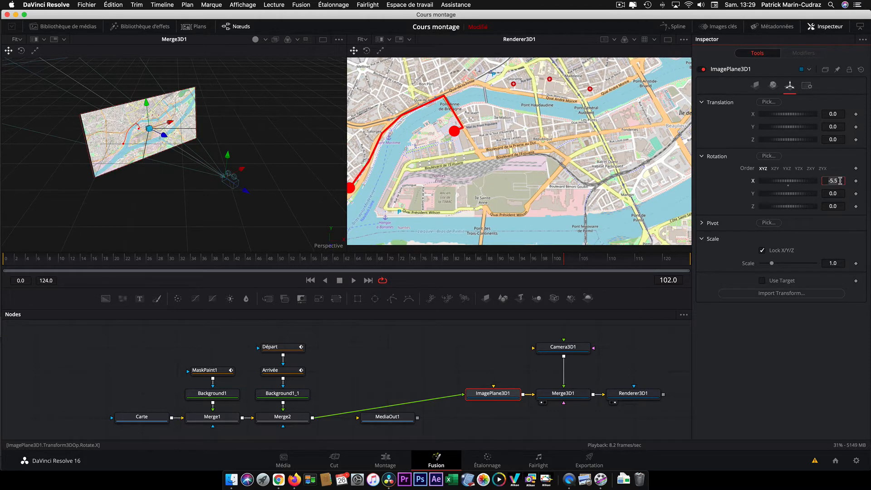
text(-90)
click(841, 193)
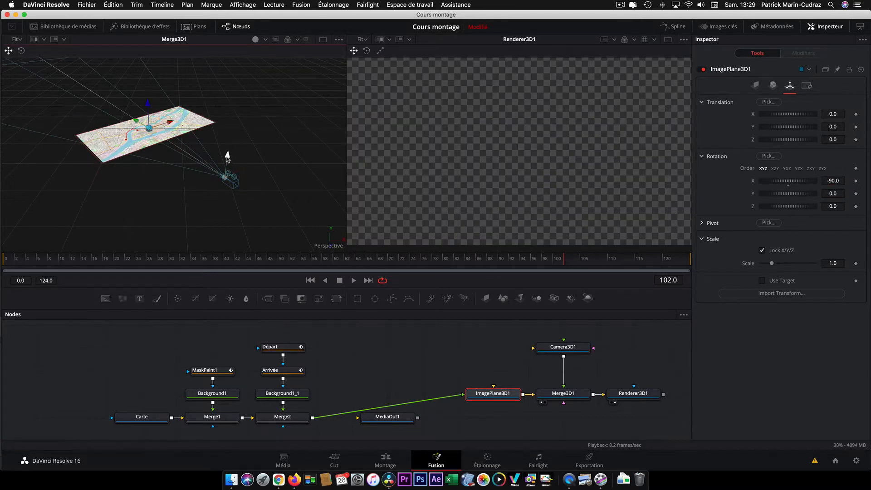
- Turn on Use Target in Camera3D1's transform settings and raise the camera well above the map plane
drag(228, 160, 230, 146)
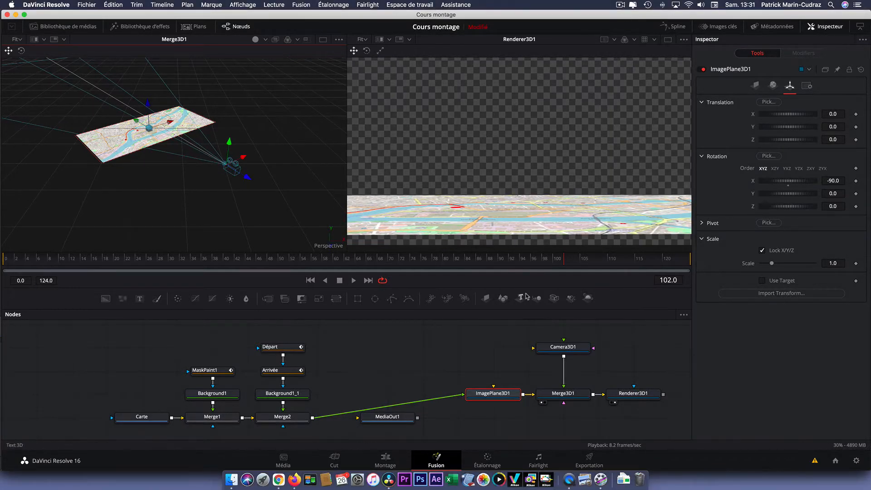
click(567, 350)
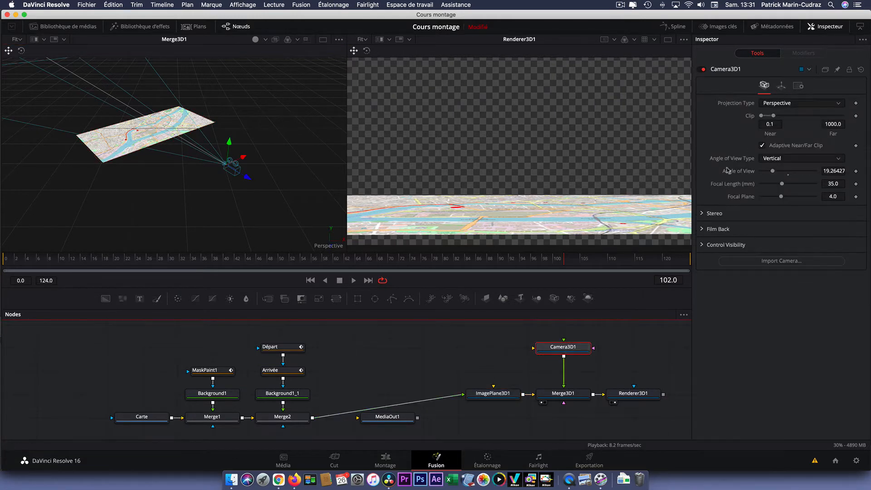
click(781, 87)
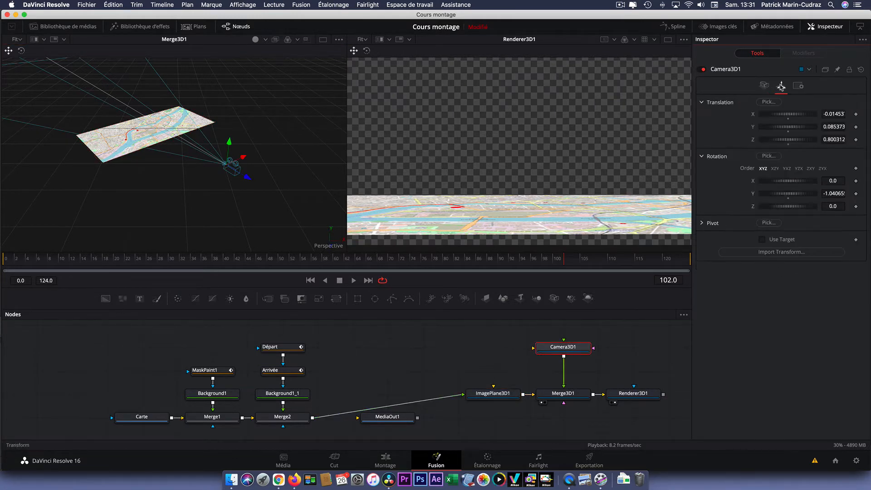
click(762, 240)
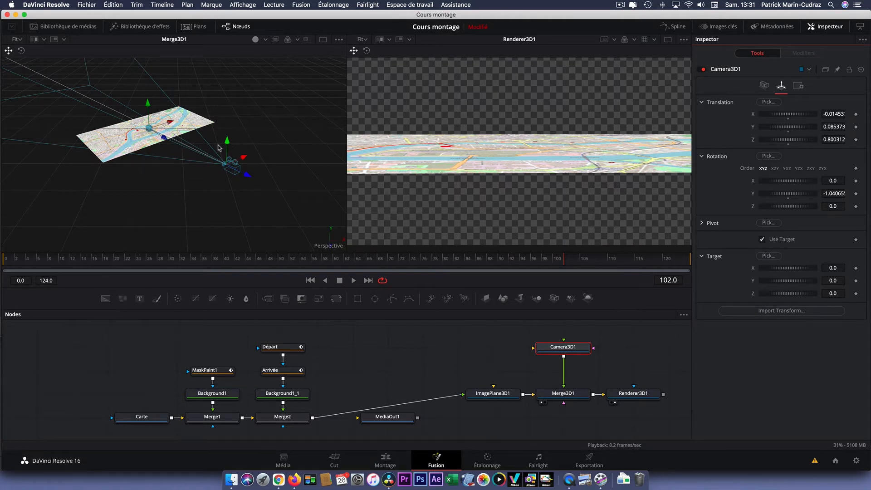
drag(227, 144, 223, 57)
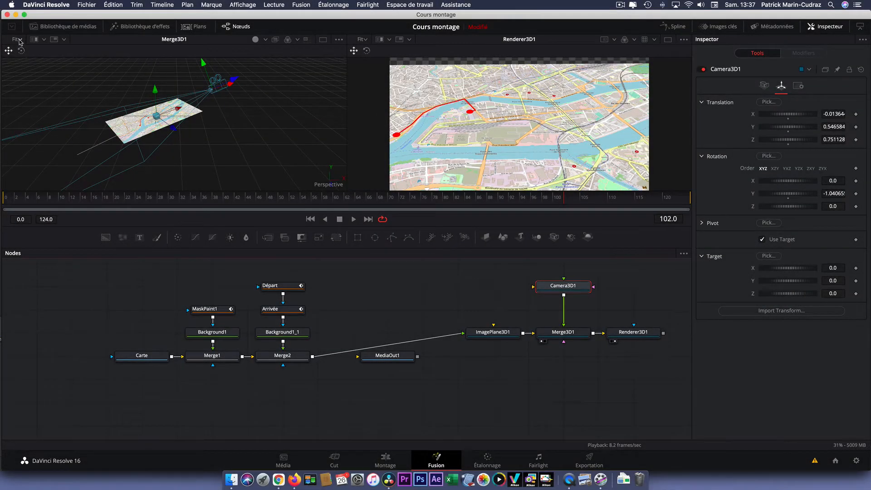
- Set the Merge3D1 view to 400% and move the camera's target to the route's starting point on the map
click(18, 39)
click(24, 93)
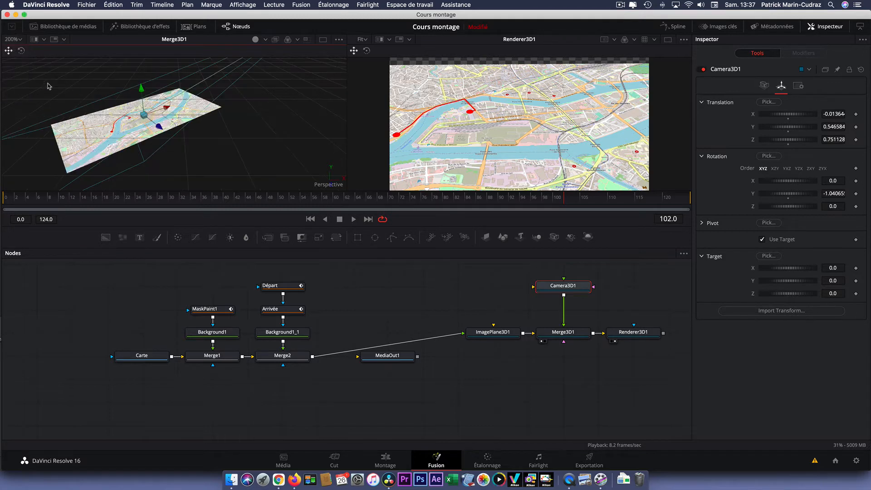
click(19, 40)
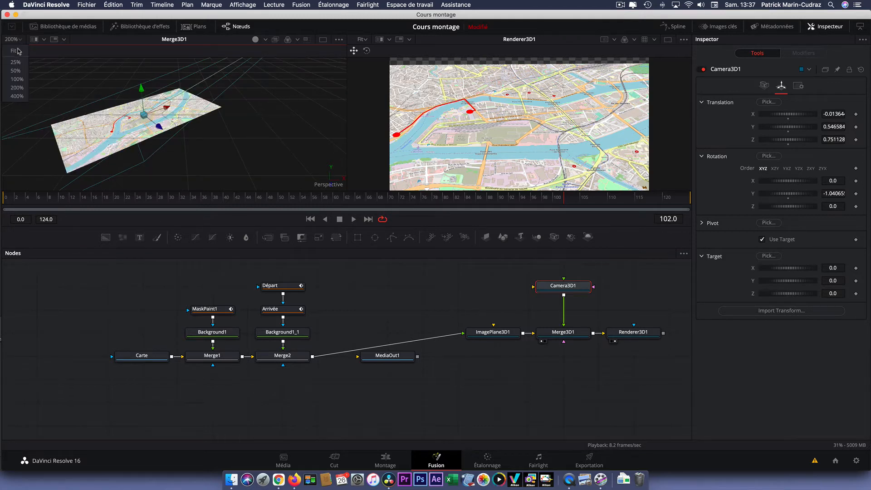
click(18, 96)
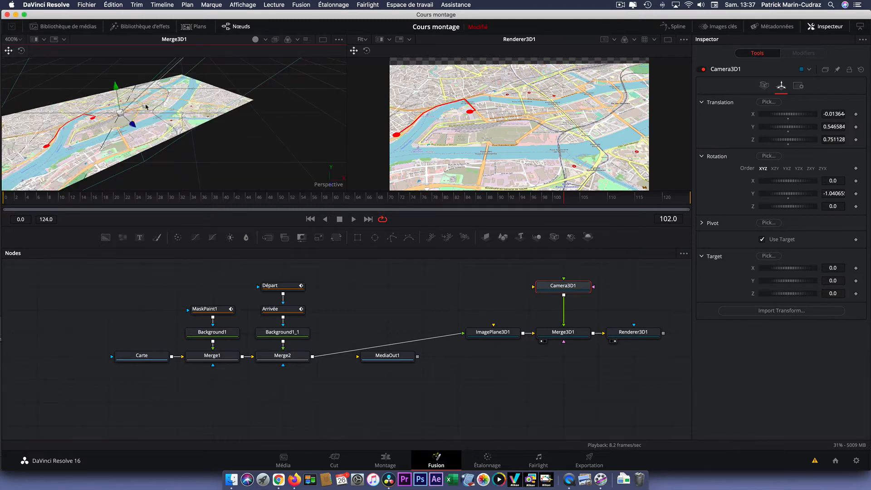
drag(146, 107, 46, 159)
- Keyframe the camera target's X and Z at frame 0, and move the target to the arrival point at frame 54
click(310, 219)
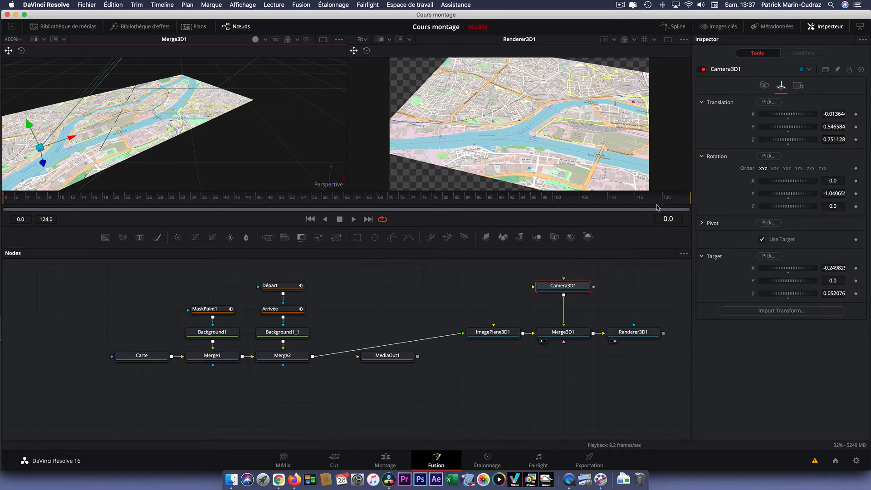
click(856, 269)
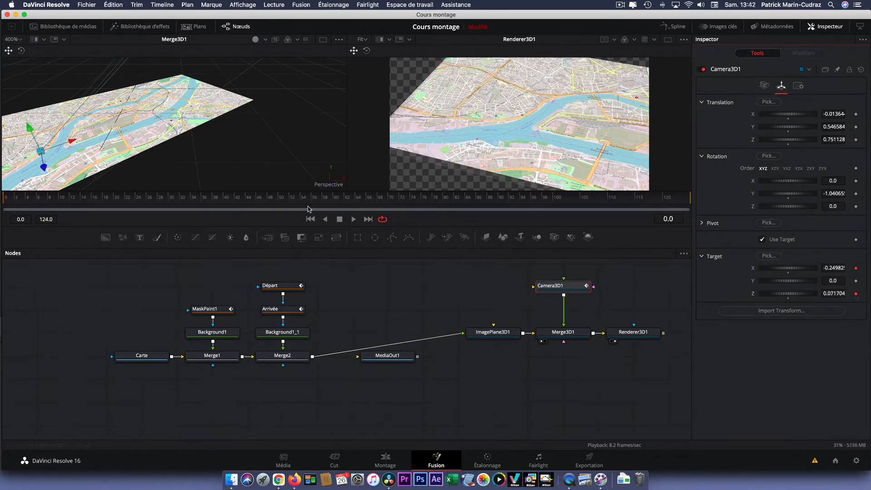
drag(6, 201, 302, 200)
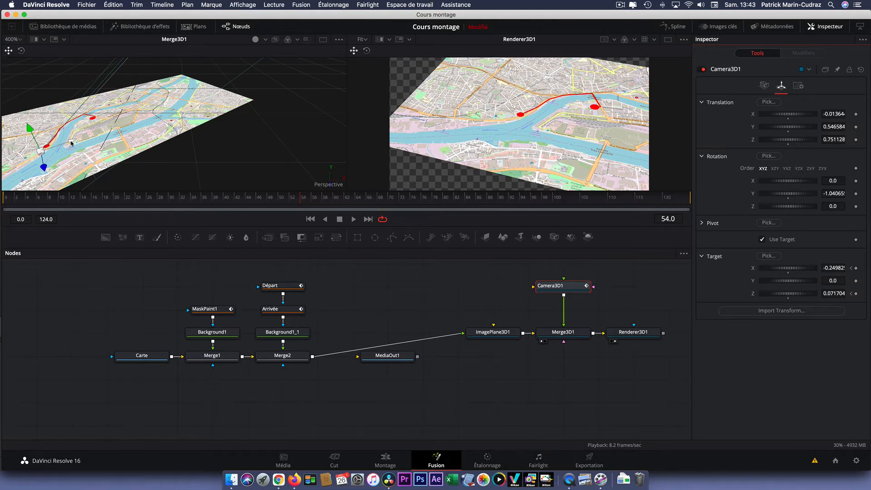
drag(70, 143, 106, 132)
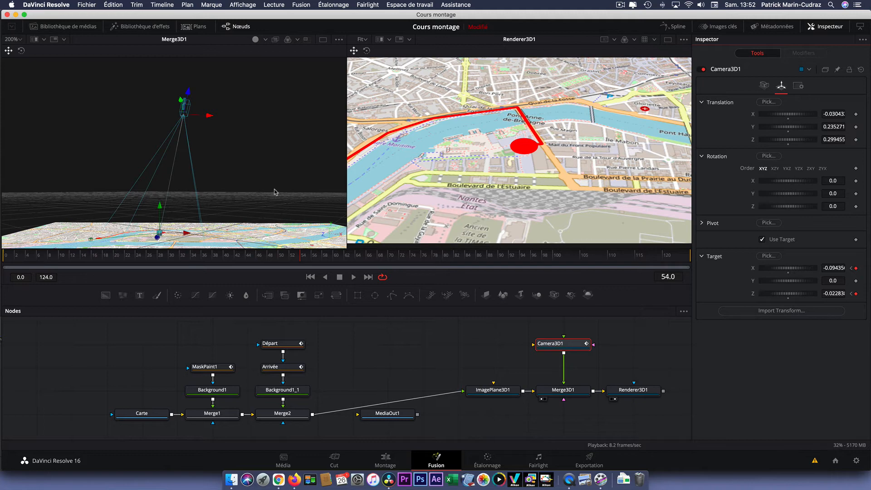
- Reposition the camera at about X -0.012, Y 0.204, Z 0.270 and keyframe its X, Y and Z translation at frame 0
mouse_move(209, 116)
mouse_down()
mouse_move(262, 155)
mouse_move(231, 136)
mouse_move(241, 119)
mouse_move(198, 103)
mouse_move(203, 126)
mouse_move(199, 112)
mouse_up()
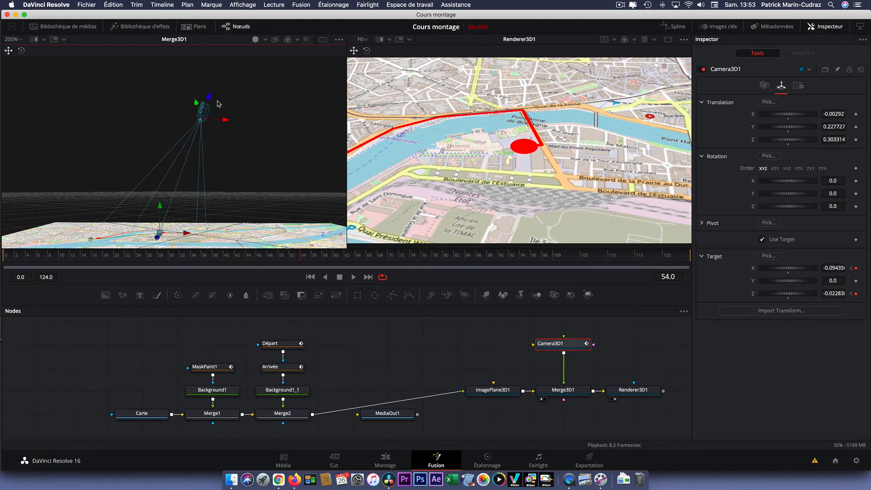
drag(218, 83, 192, 116)
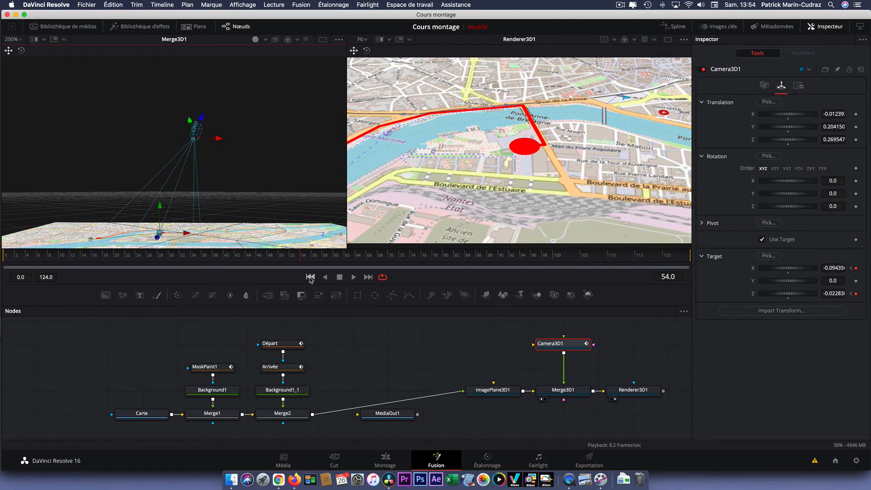
click(310, 278)
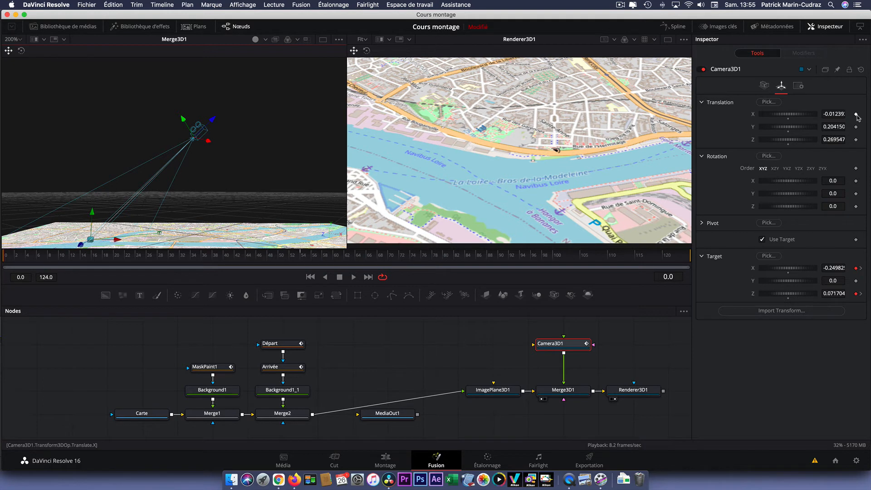
click(856, 114)
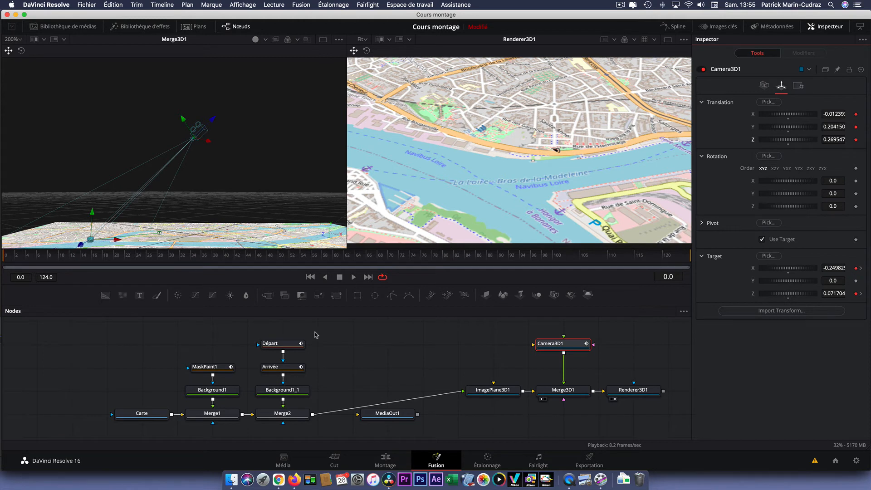
click(219, 233)
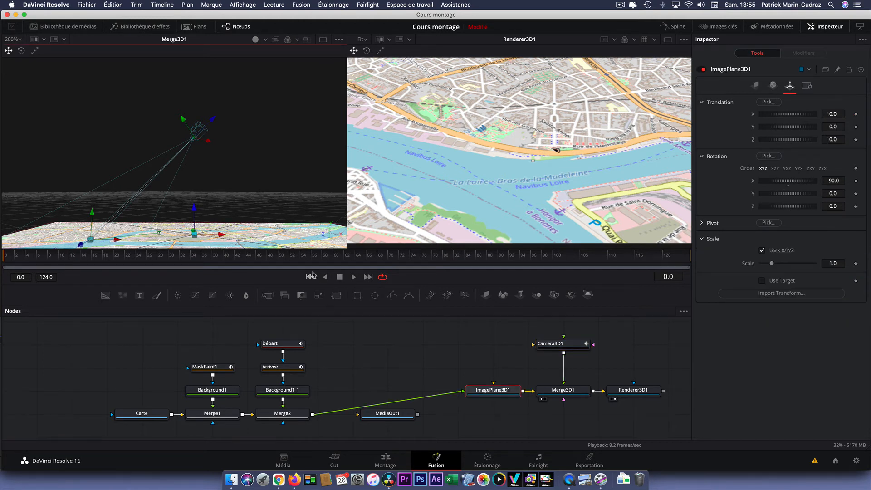
- Bring the camera lower and closer to the map near the route's starting point at frame 0, and go to frame 54
drag(209, 144, 249, 224)
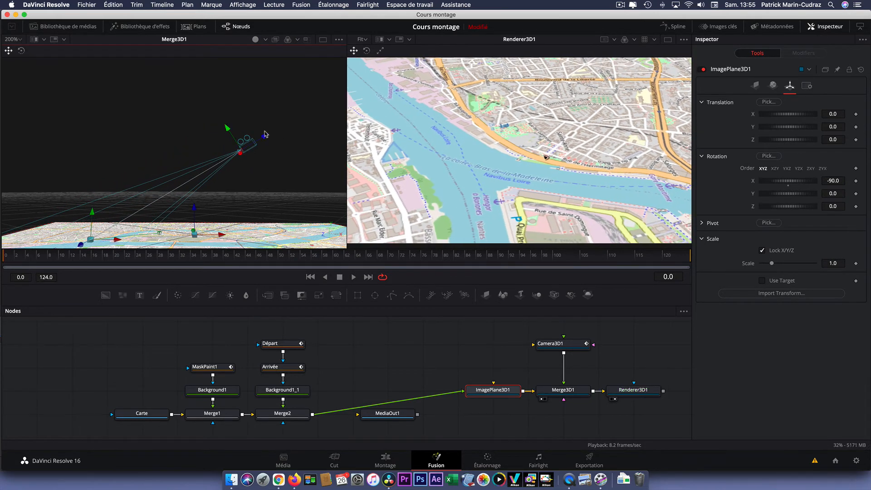
drag(231, 130, 196, 158)
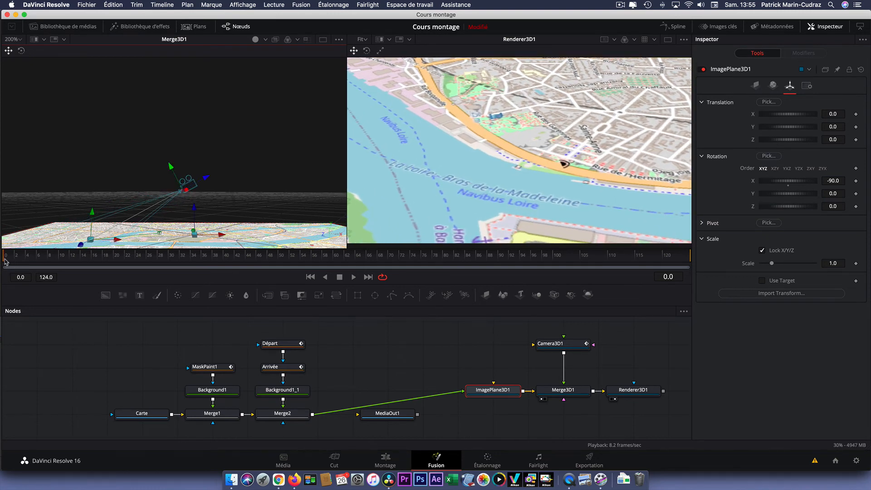
mouse_move(5, 259)
mouse_down()
mouse_move(218, 250)
mouse_move(301, 257)
mouse_up()
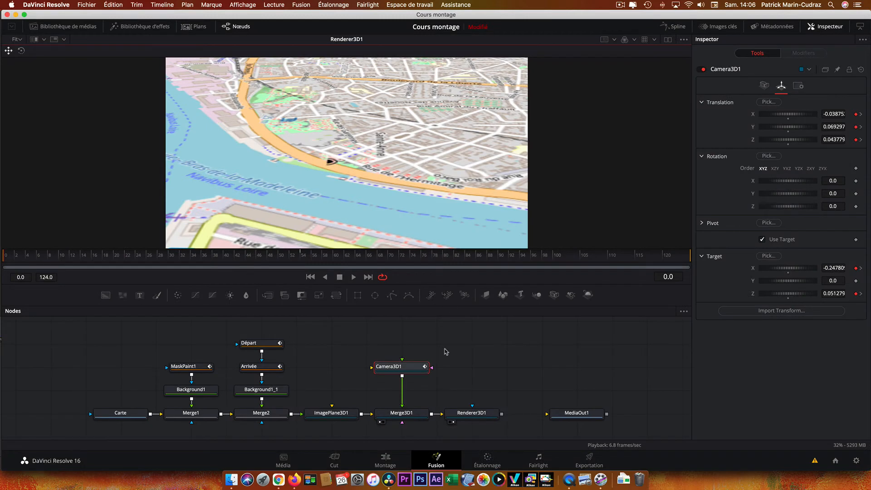
- Smooth all of Camera3D1's offset and target position animation curves in the spline editor, and close the editor
click(417, 370)
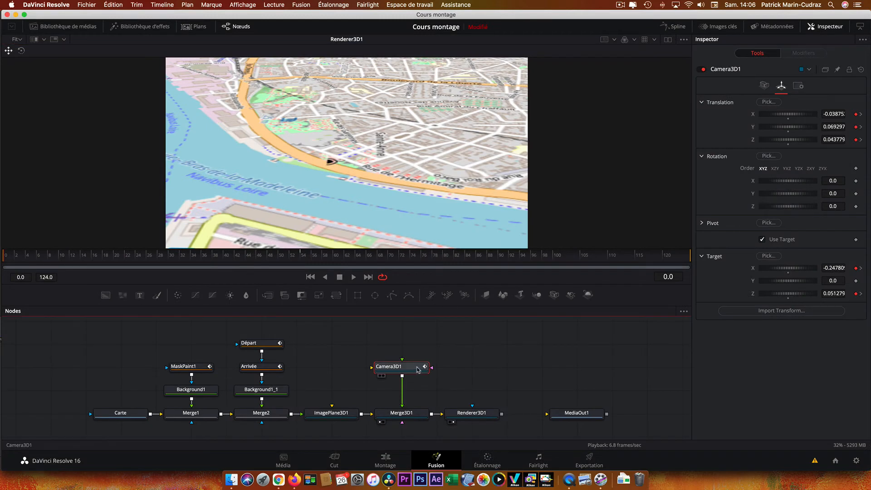
click(676, 28)
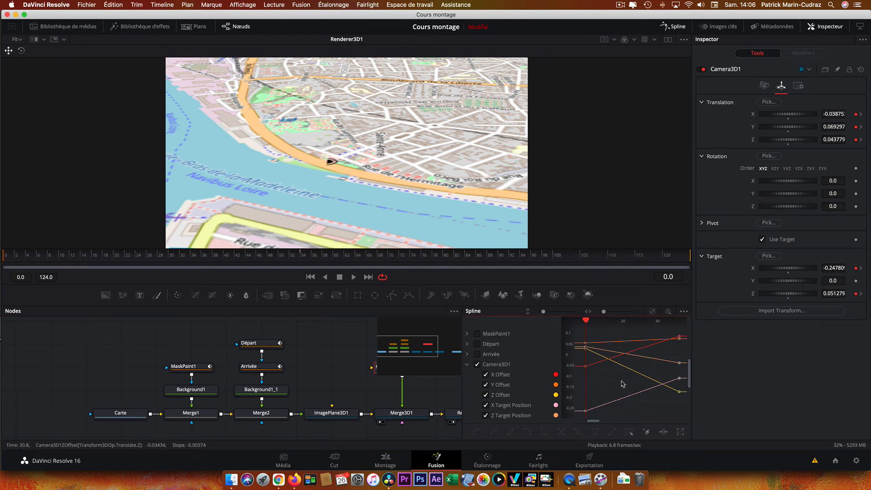
key(super+a)
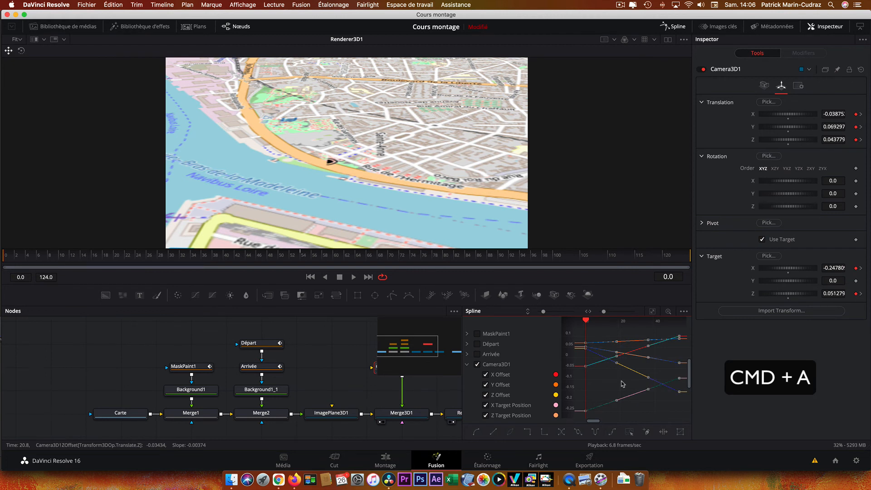
click(477, 432)
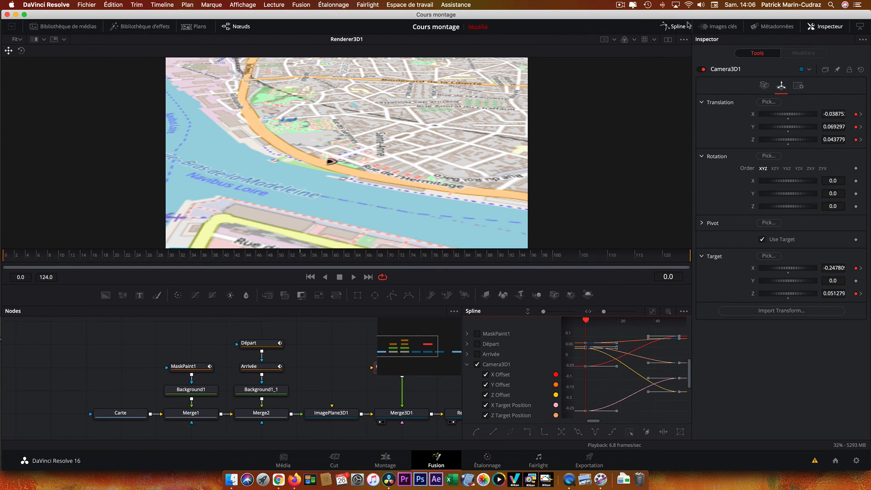
click(675, 27)
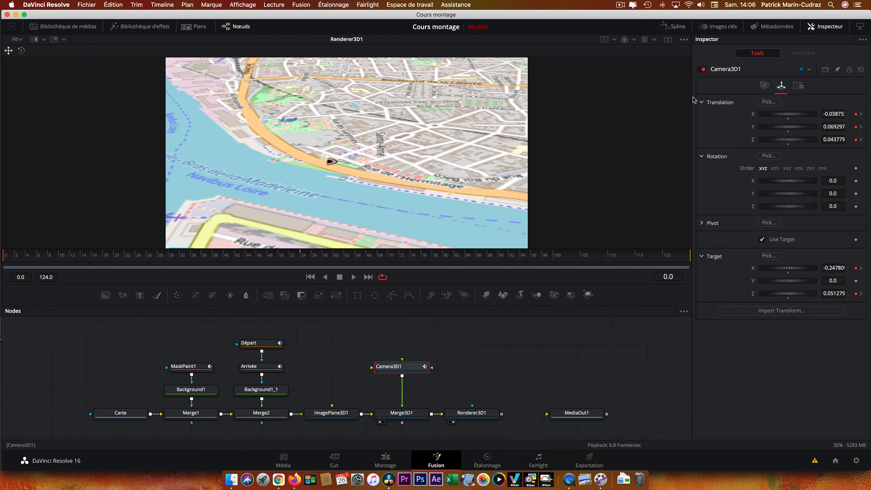
- Hide the inspector, connect Renderer3D1's output to MediaOut1, and play the camera animation from frame 0
click(830, 27)
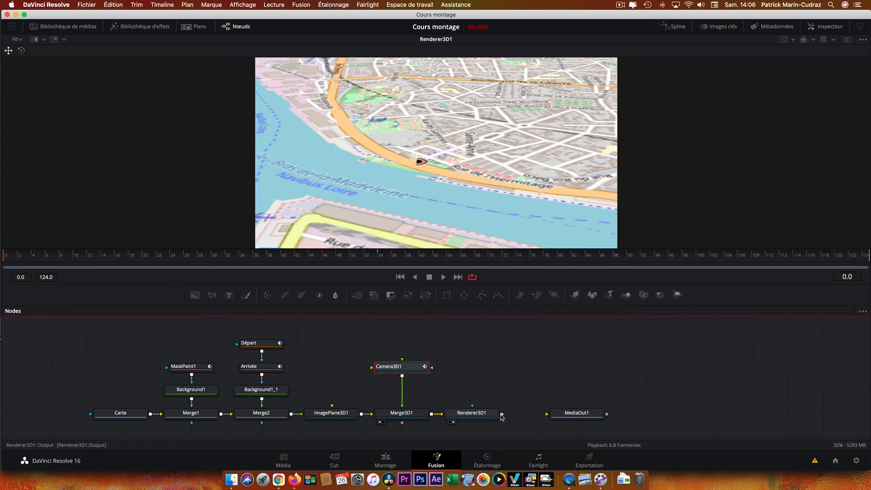
drag(501, 415, 547, 414)
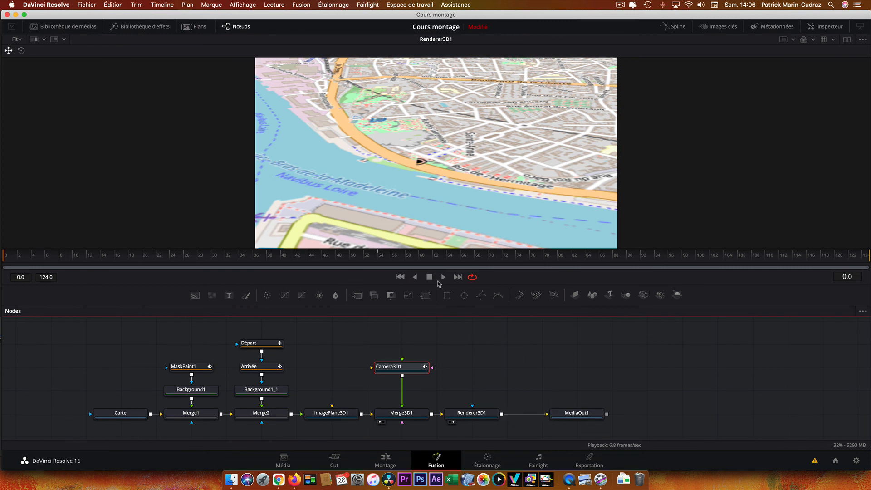
click(443, 278)
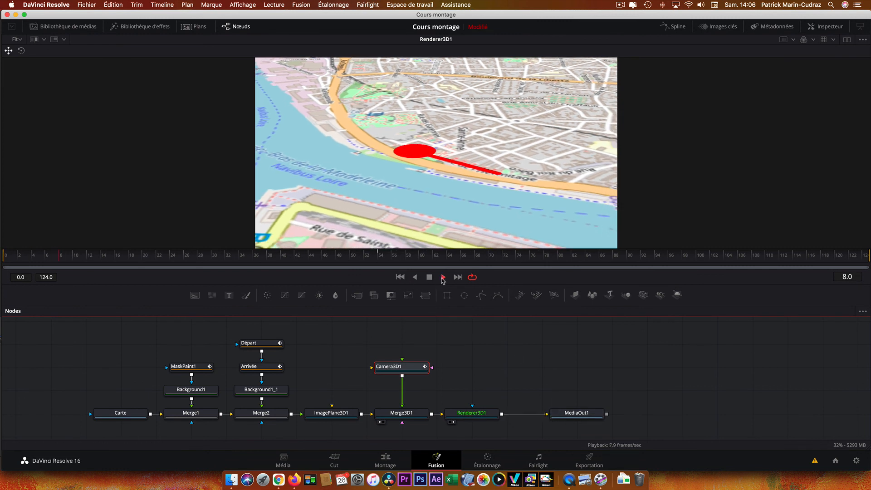